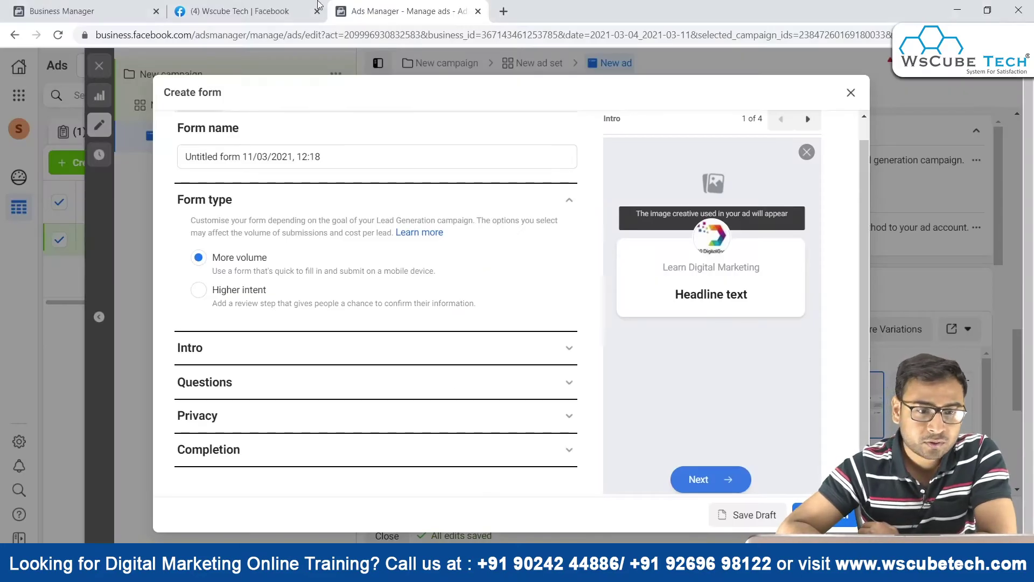
- Switch to the browser tab showing the Wscube Tech Facebook page
click(262, 7)
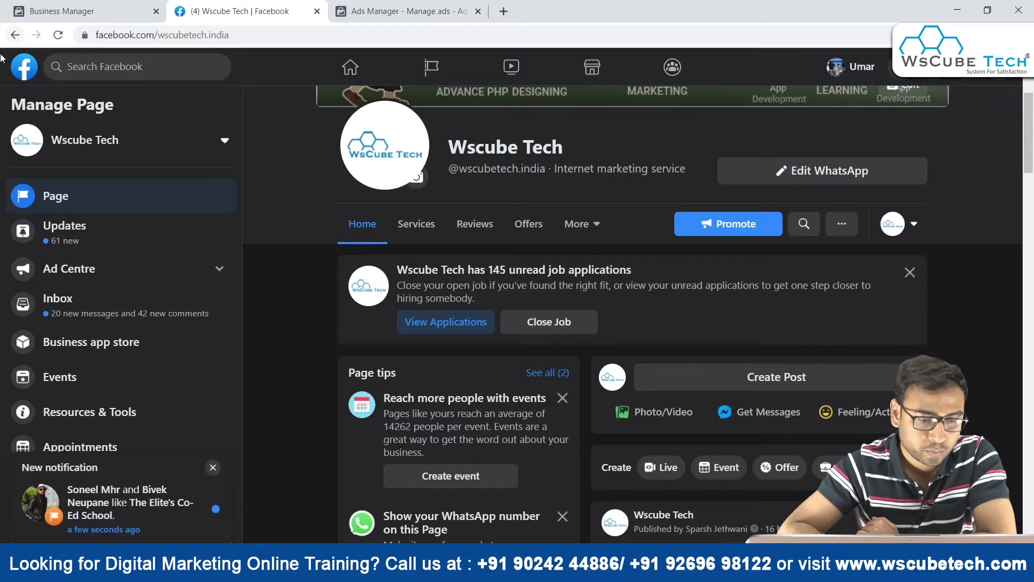
- Dismiss the notification popup and go to the page's Publishing Tools
click(212, 466)
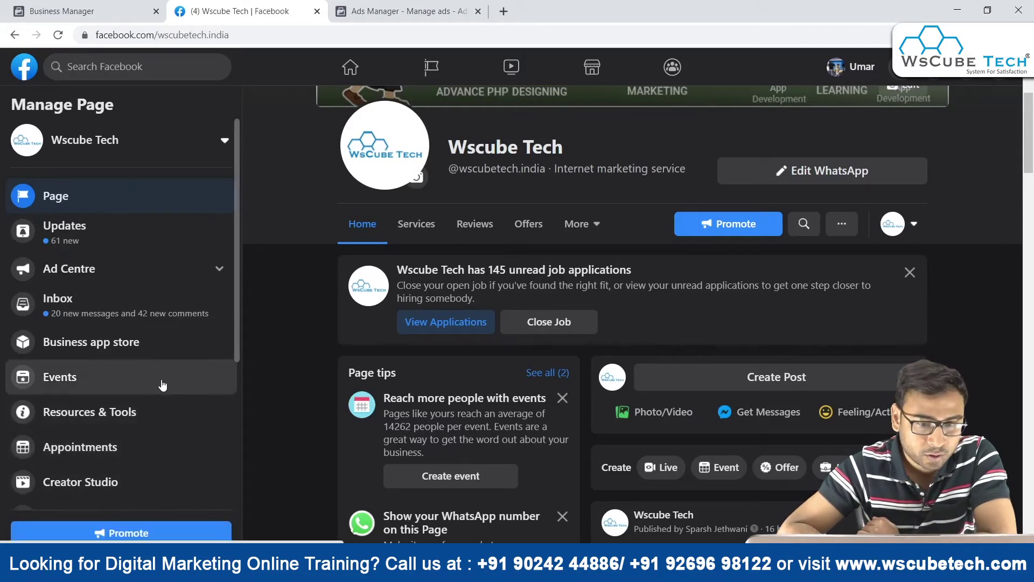
scroll(163, 385, down, 1)
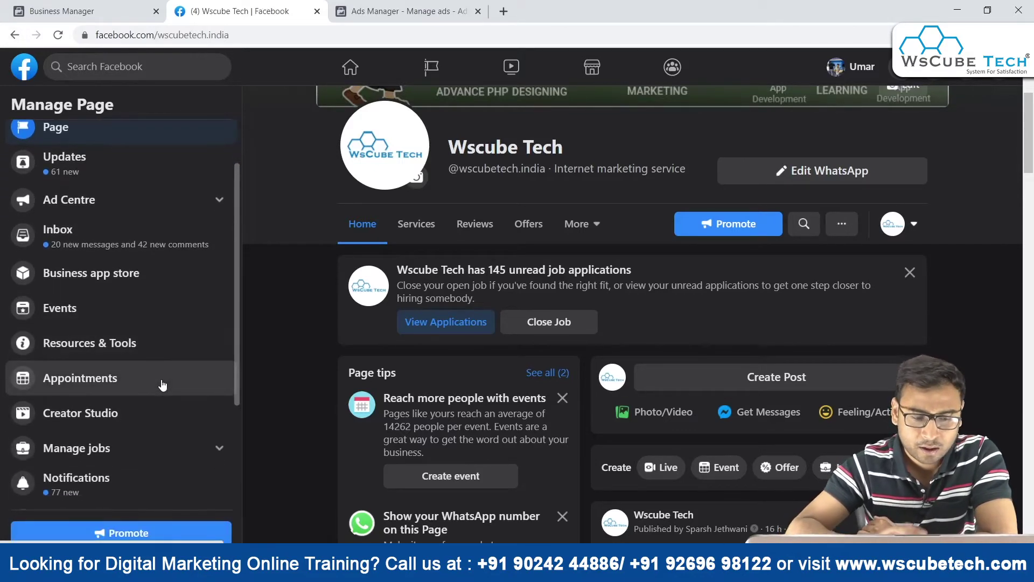
scroll(163, 385, down, 2)
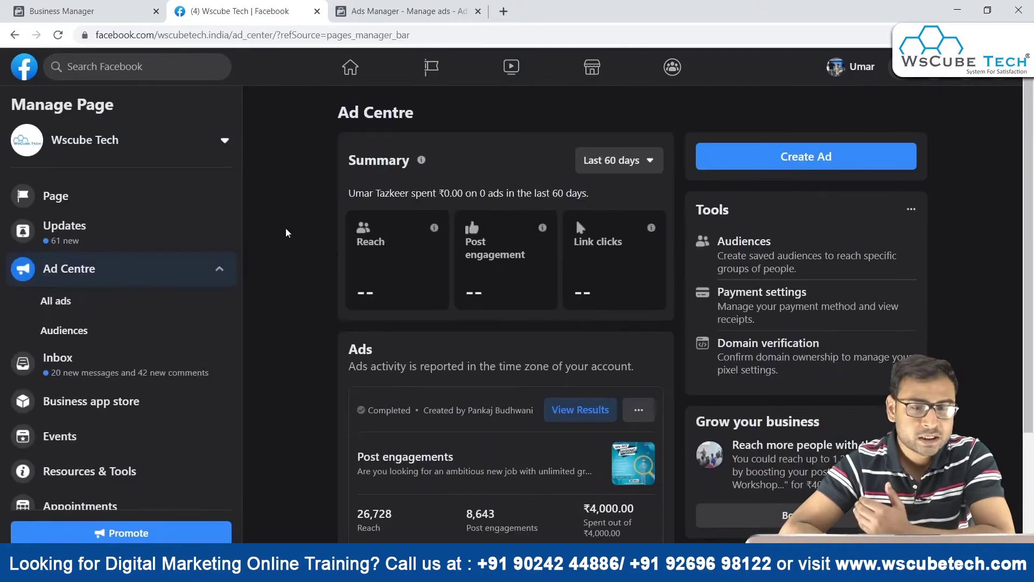
scroll(109, 339, down, 4)
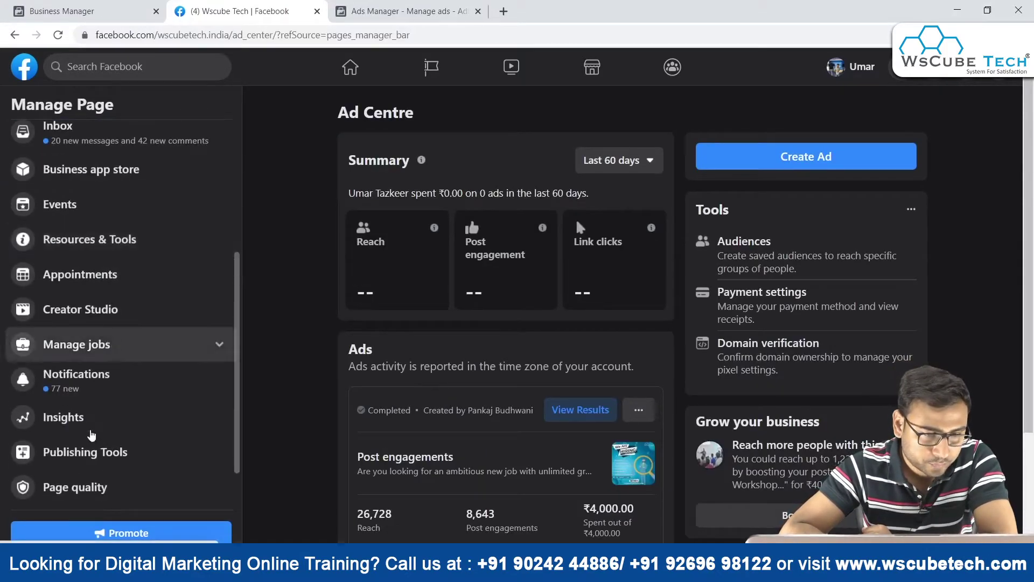
scroll(136, 437, down, 1)
click(112, 400)
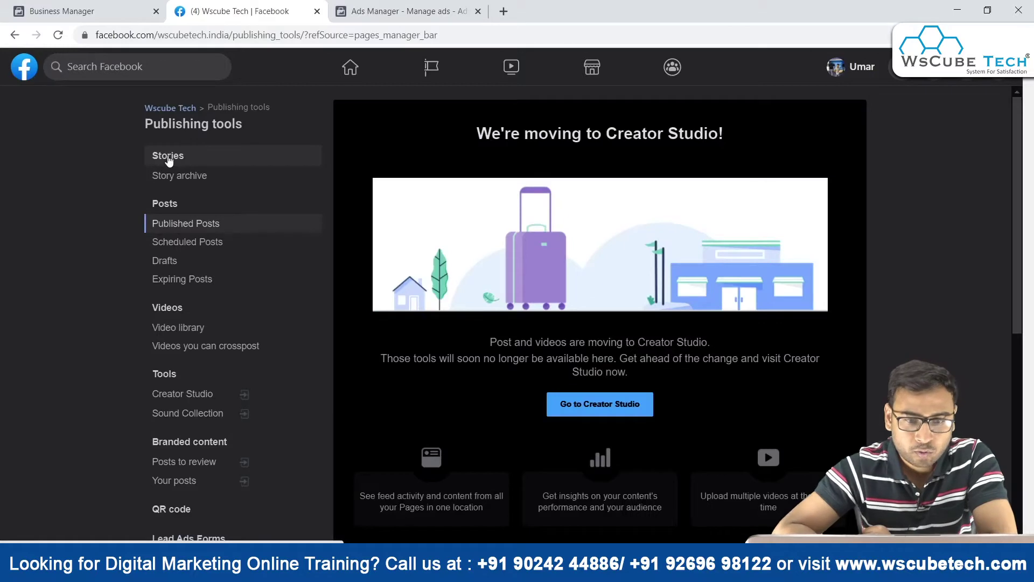
- Open the Forms Library under Lead Ads Forms
scroll(235, 415, down, 1)
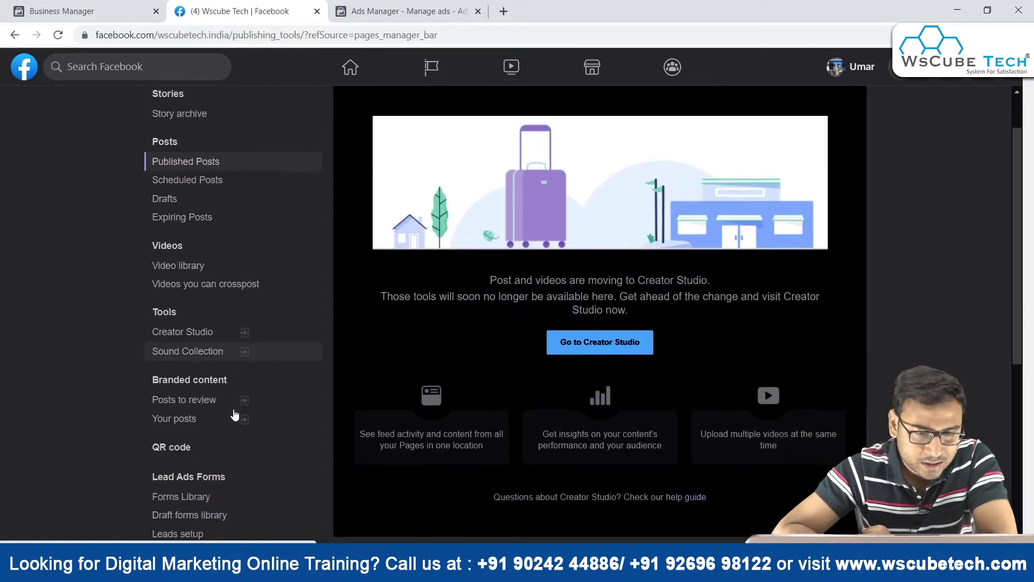
scroll(189, 417, down, 1)
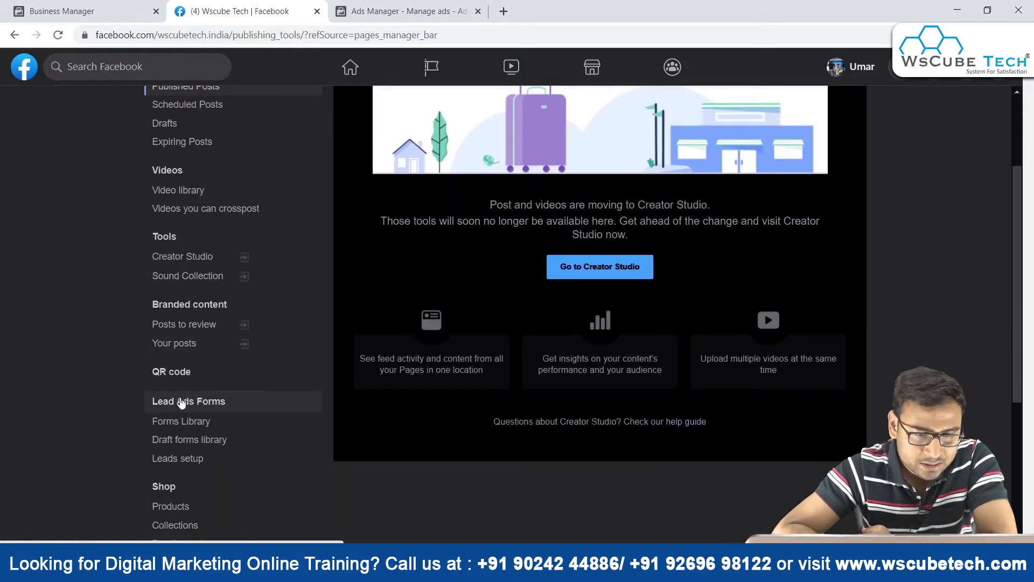
scroll(280, 399, down, 1)
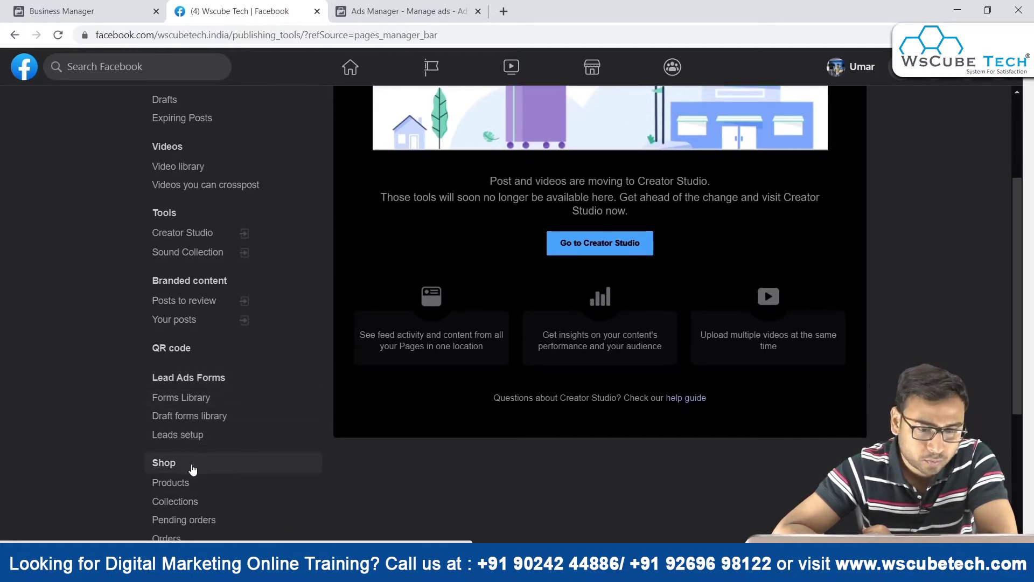
scroll(239, 393, down, 1)
scroll(239, 392, down, 3)
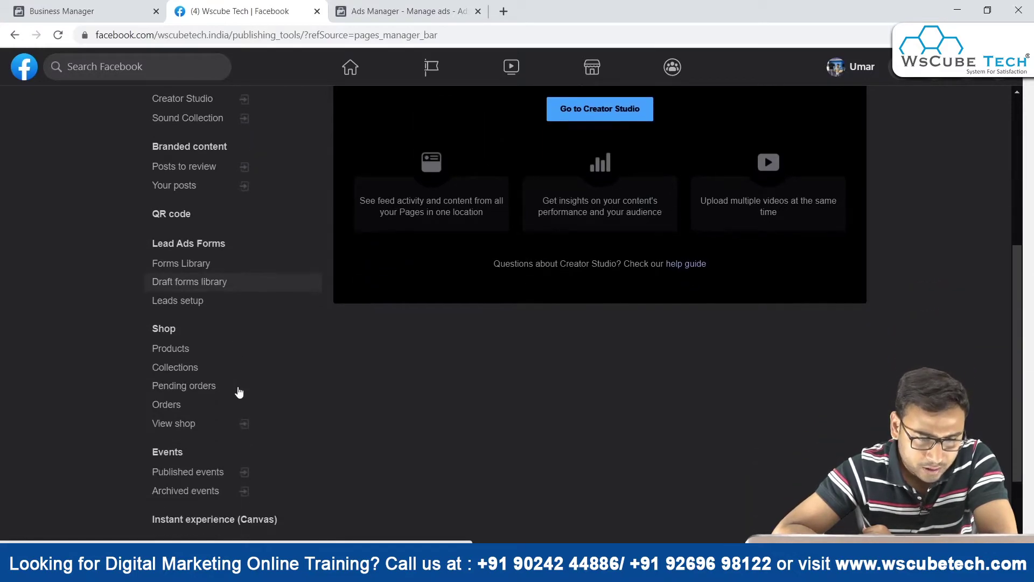
scroll(239, 392, down, 2)
scroll(239, 393, up, 3)
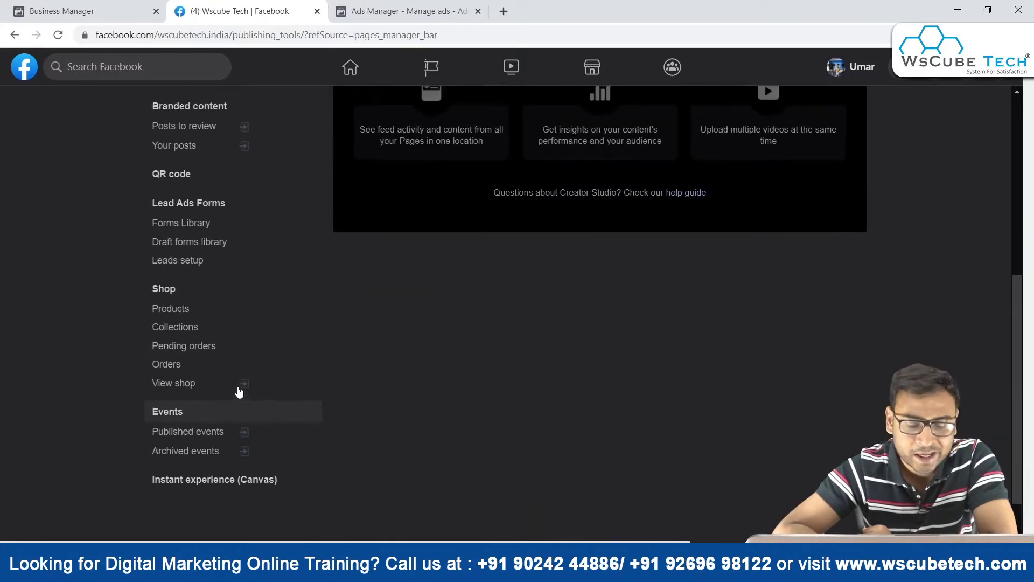
scroll(239, 392, up, 5)
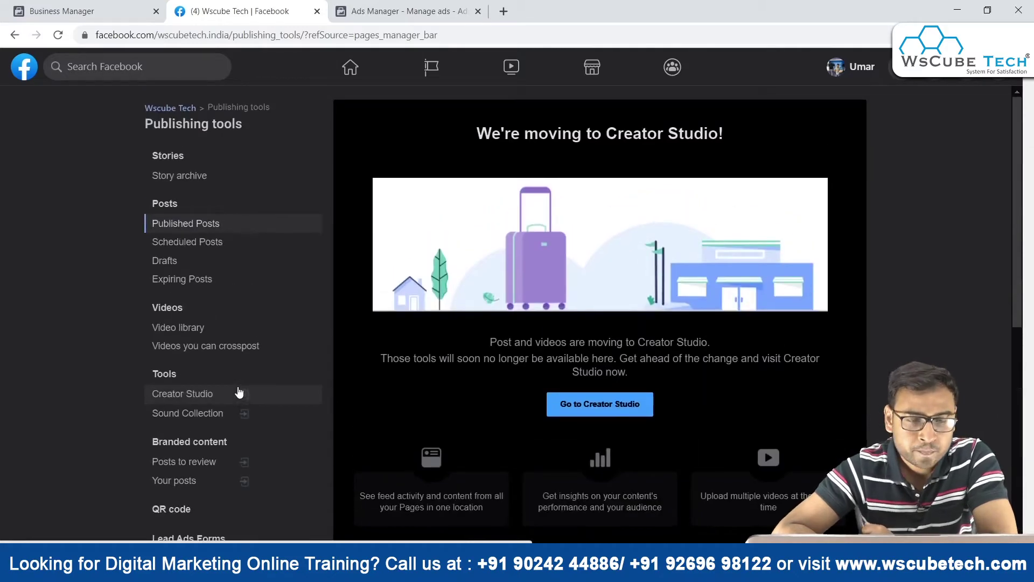
scroll(238, 392, down, 3)
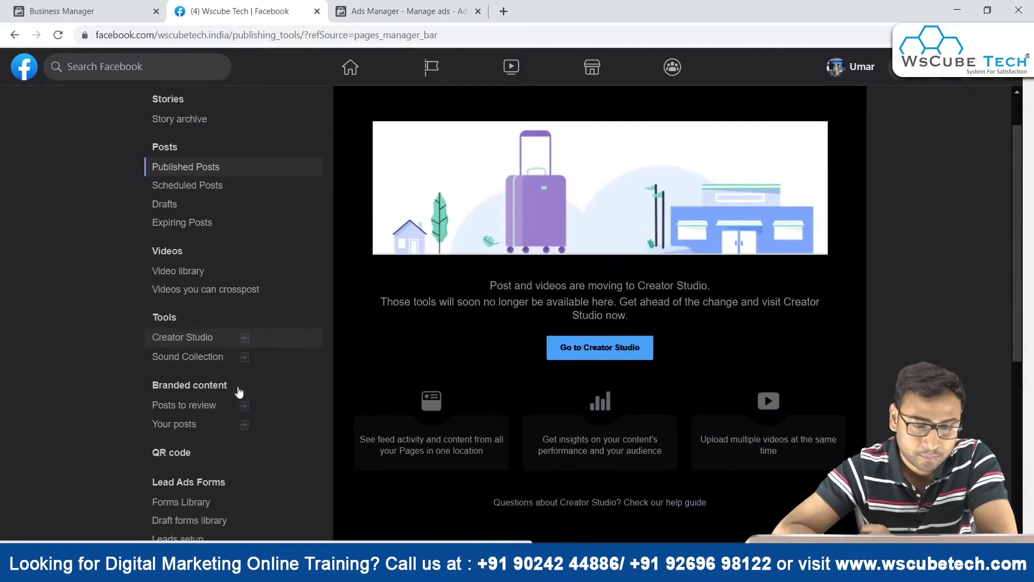
click(237, 393)
- Review the listed lead forms, bringing up the 'MCA Training - Lead' form details
scroll(121, 486, down, 1)
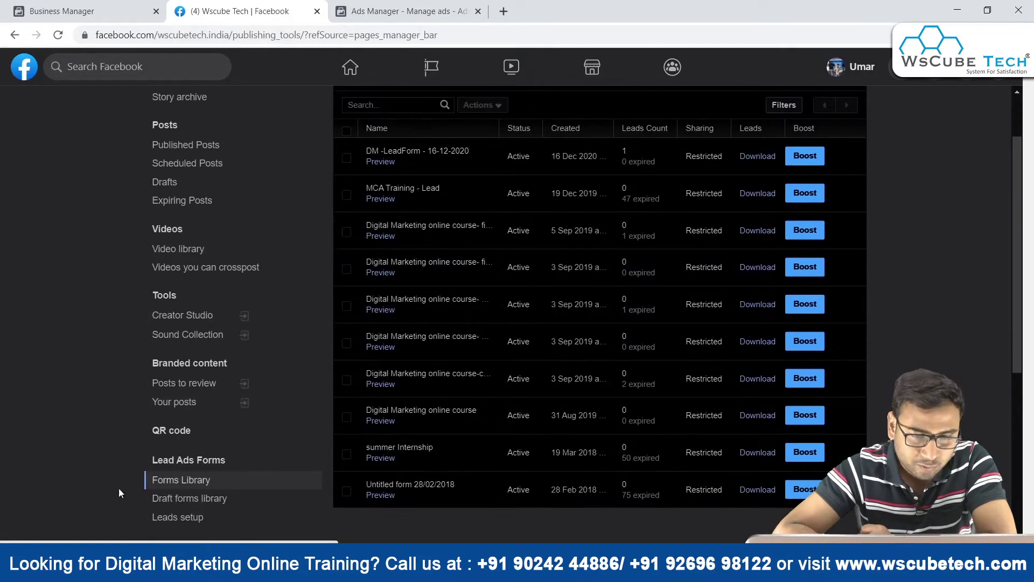
scroll(423, 246, up, 2)
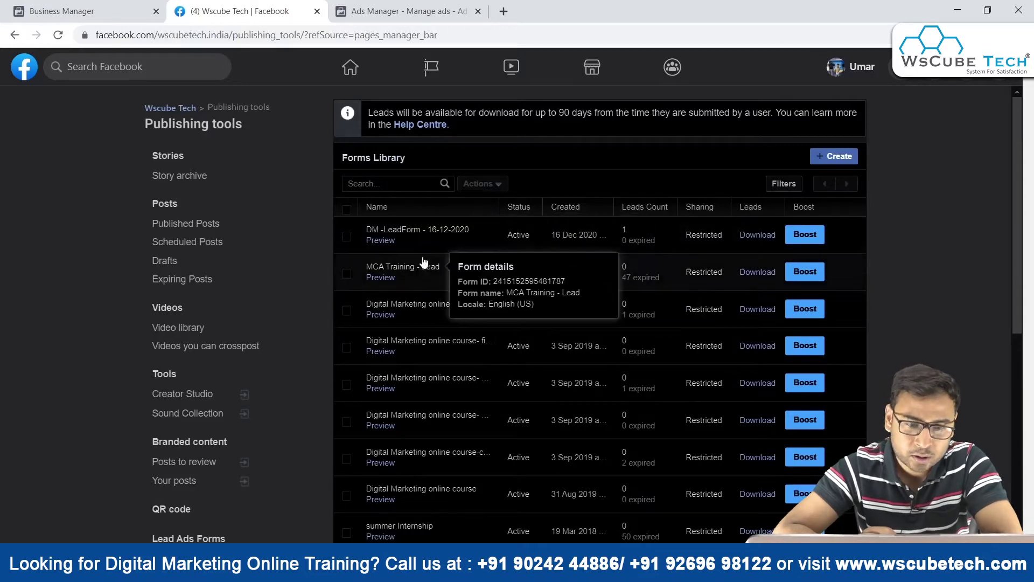
mouse_move(499, 224)
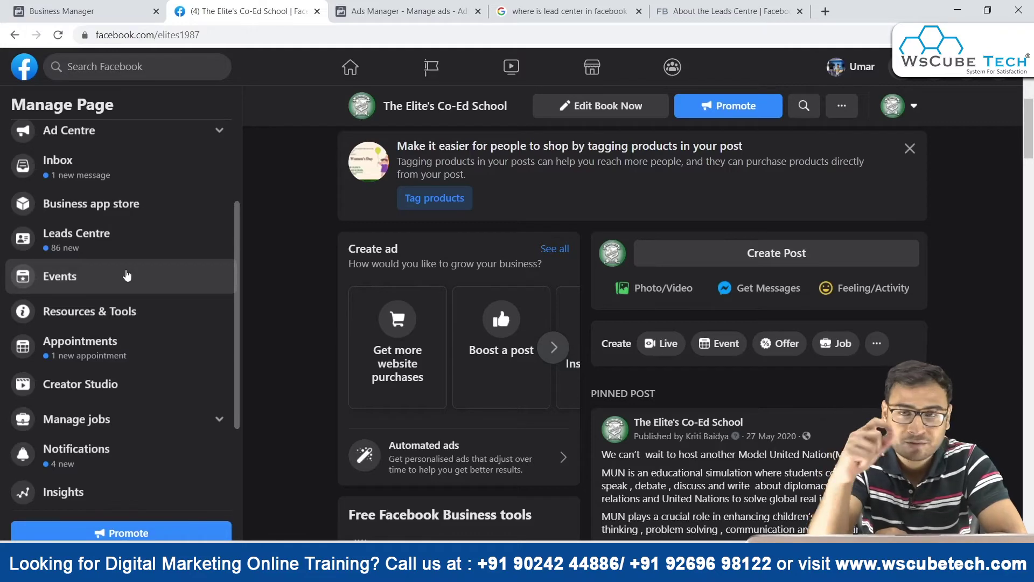
- Open The Elite's Co-Ed School Leads Centre and view the first lead's details
click(85, 245)
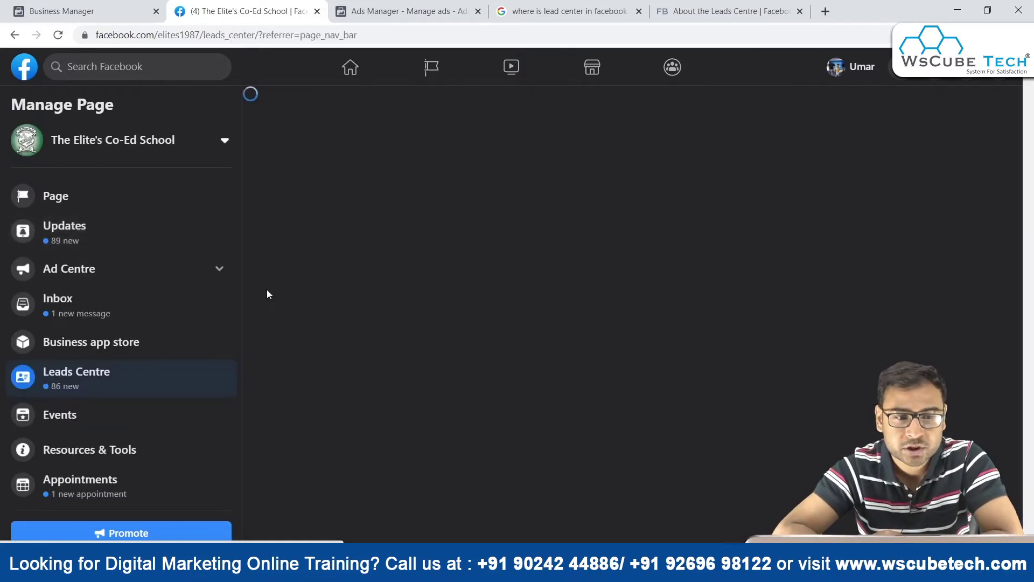
scroll(111, 334, down, 2)
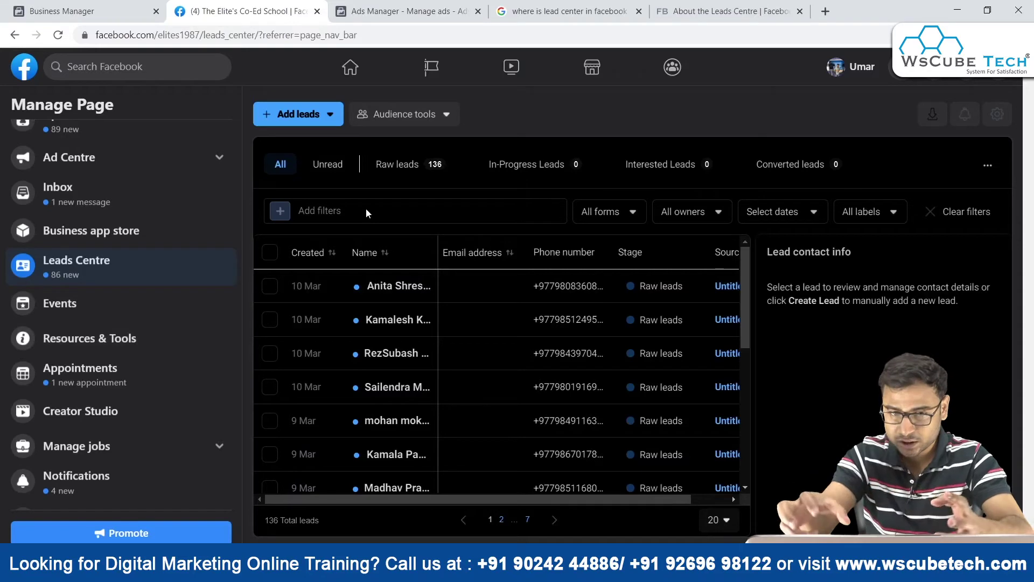
click(278, 290)
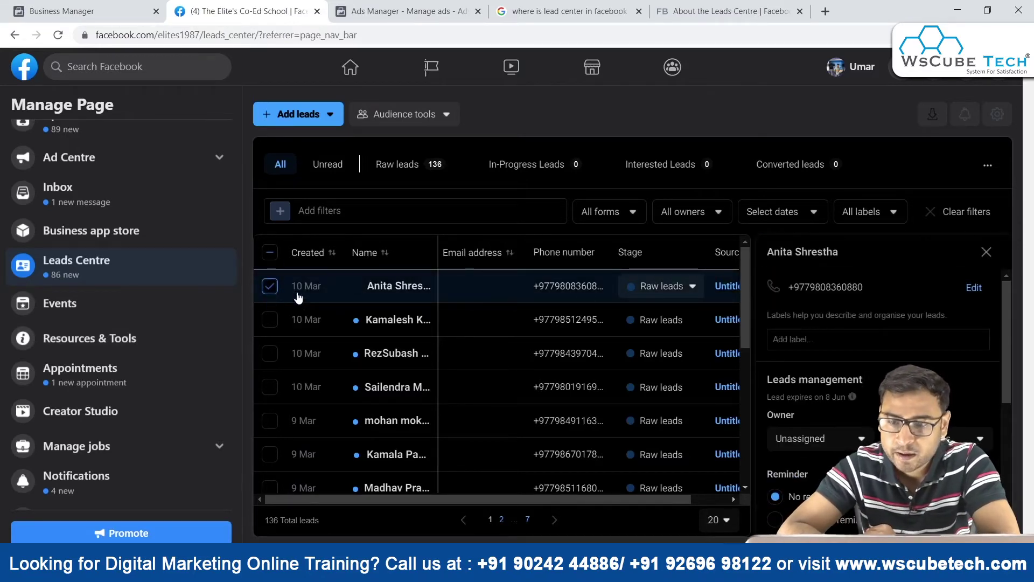
scroll(828, 280, down, 1)
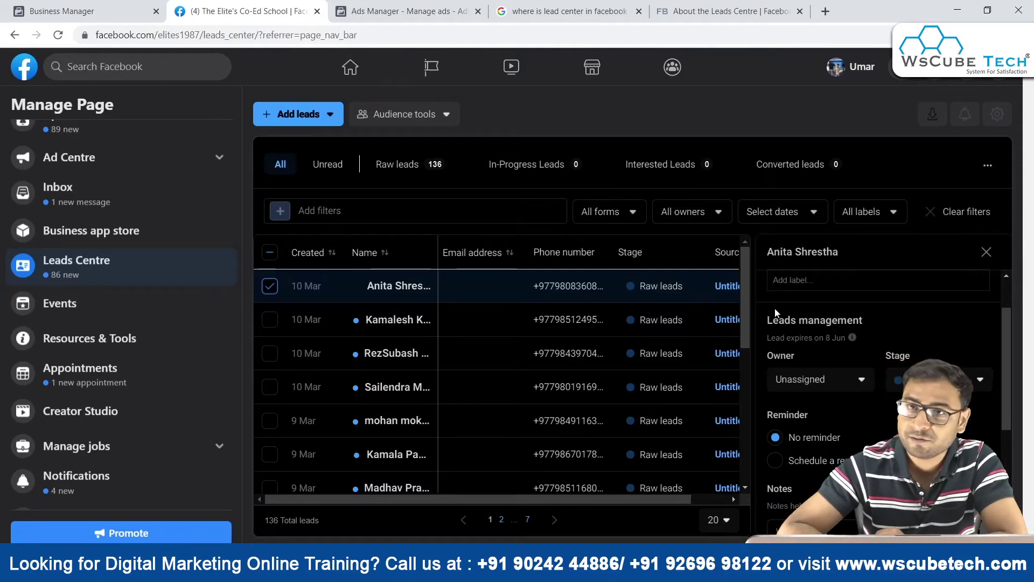
- Check the audience options, then choose Upload Leads from the Add leads menu
click(418, 119)
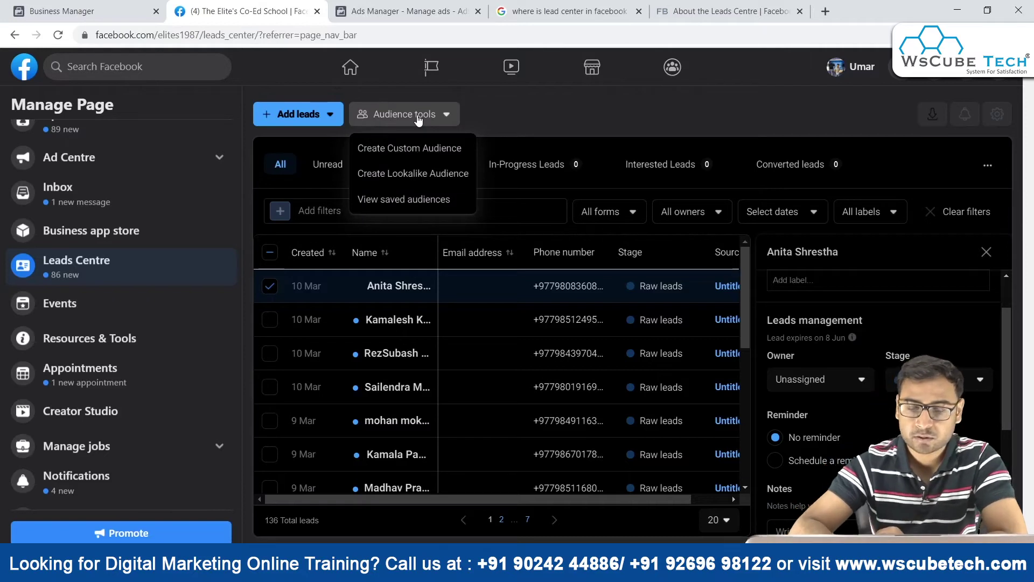
click(533, 132)
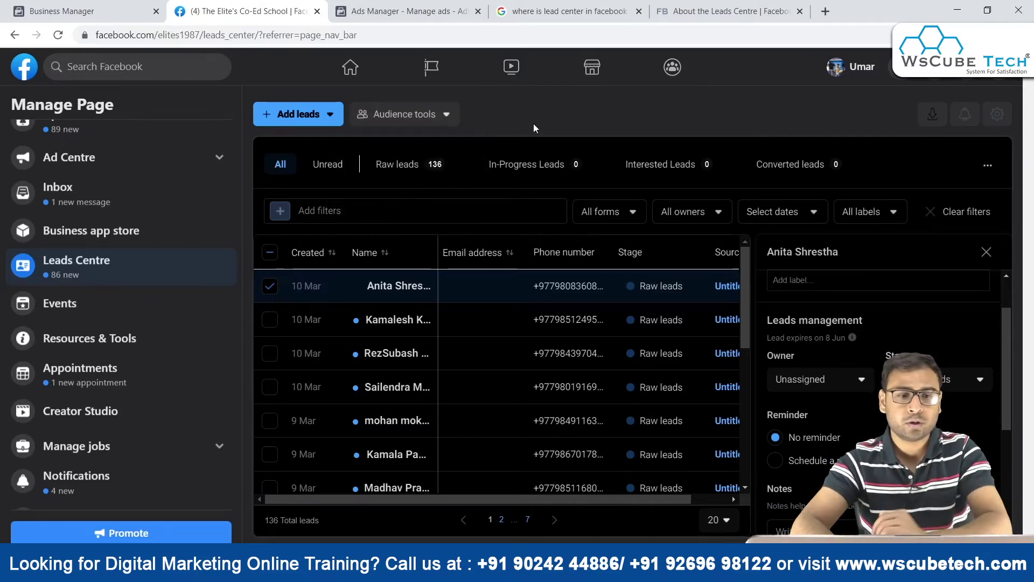
click(331, 115)
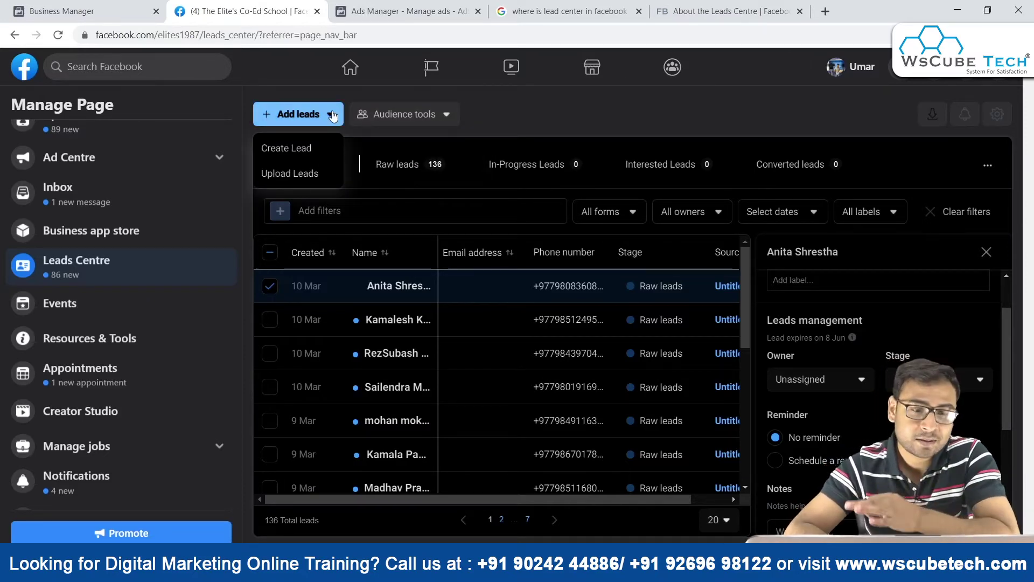
click(302, 173)
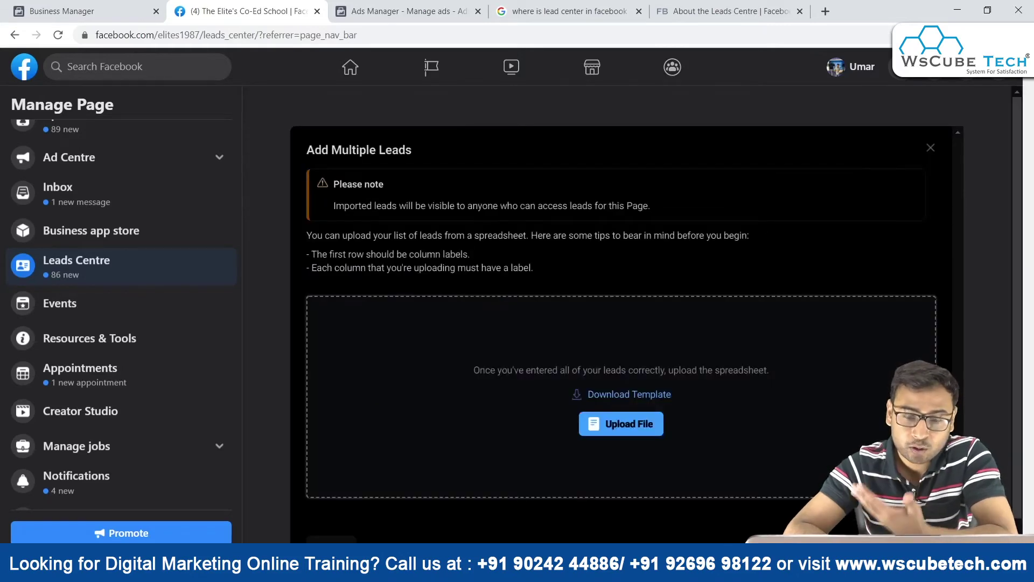
- Cancel the Add Multiple Leads upload dialog
scroll(582, 316, down, 1)
click(341, 516)
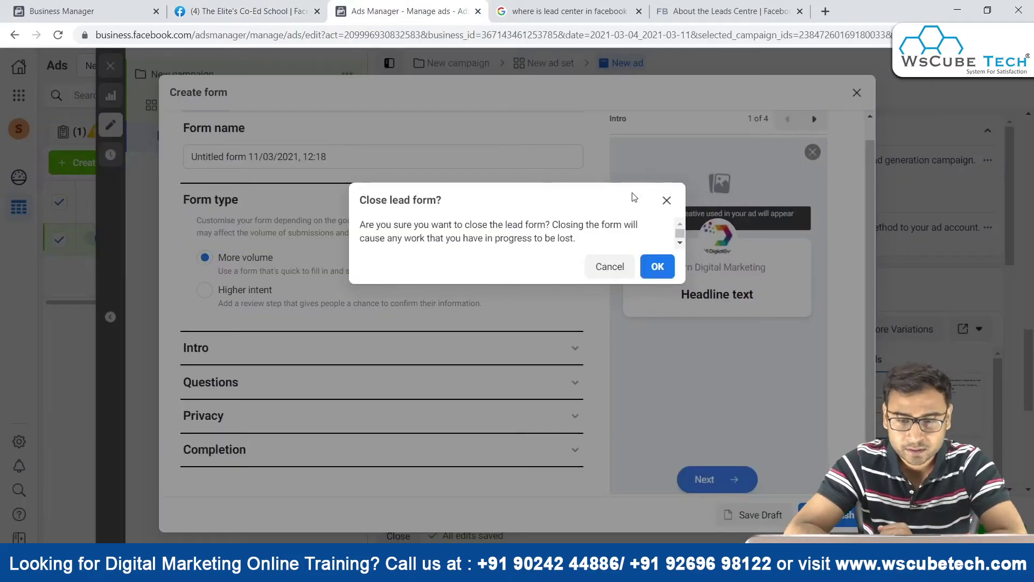
- Keep the lead form draft open and expand its Privacy section
click(666, 201)
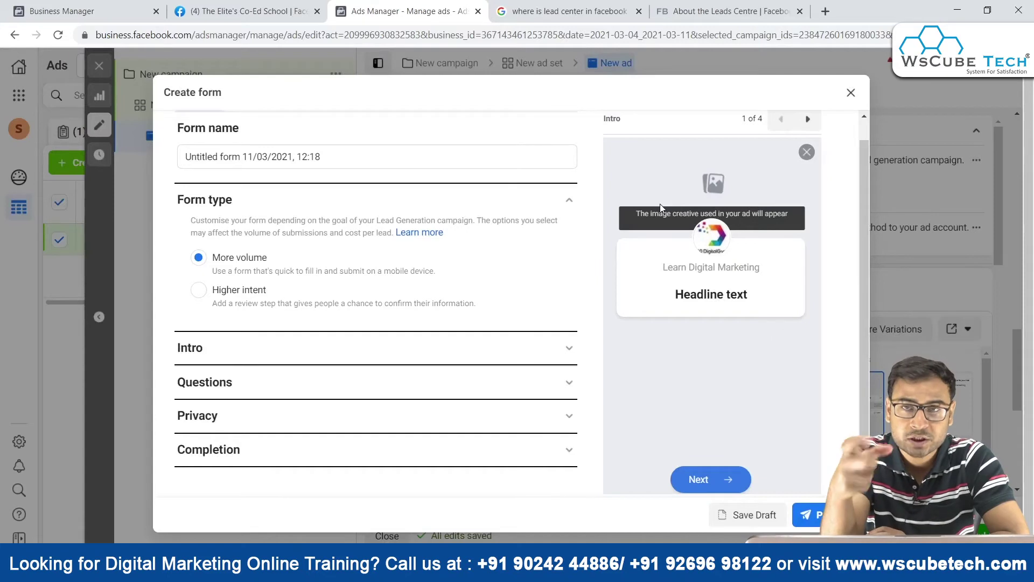
scroll(353, 344, down, 1)
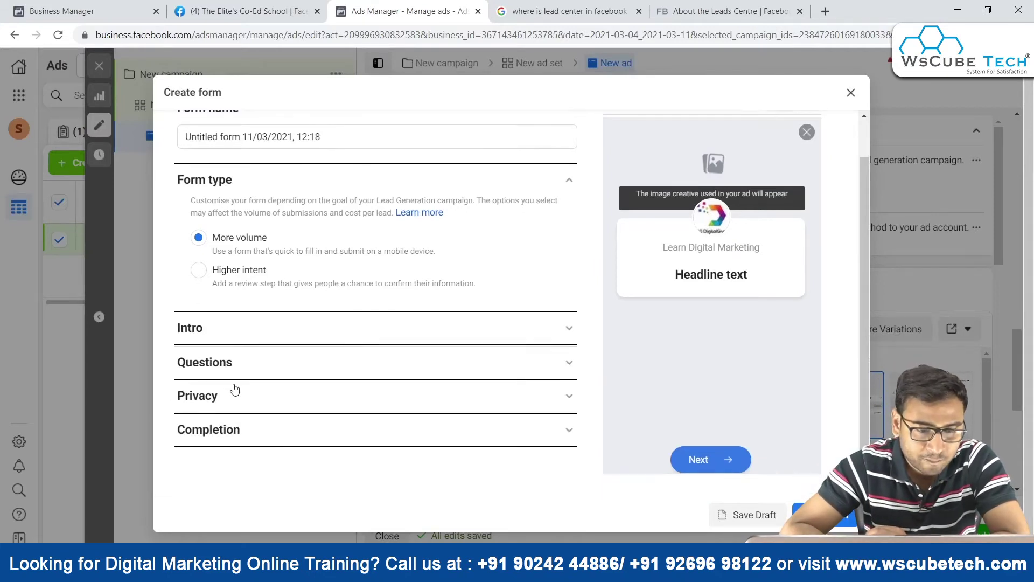
click(221, 392)
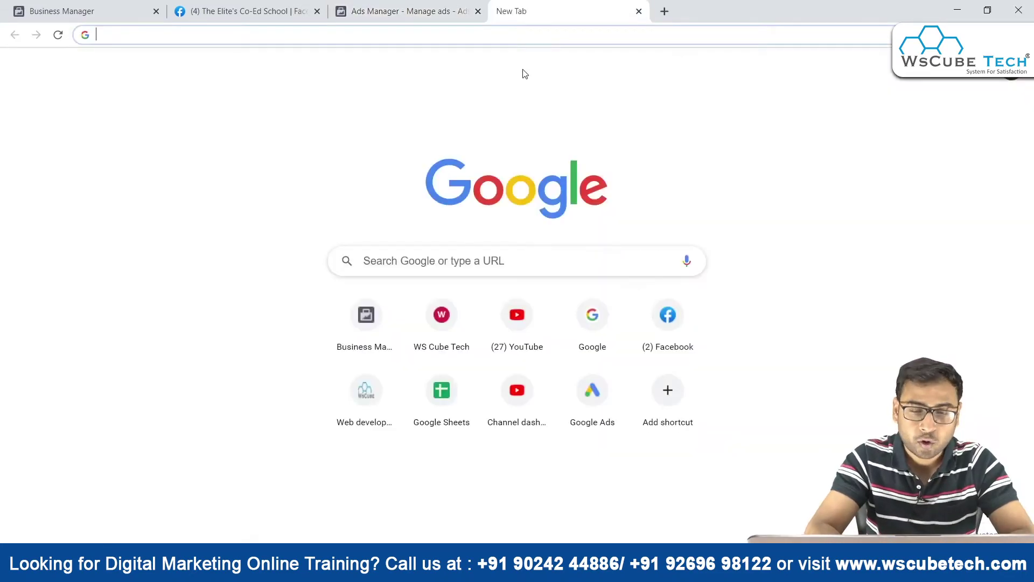
- Search Google for 'privacy policy generator'
text(Google)
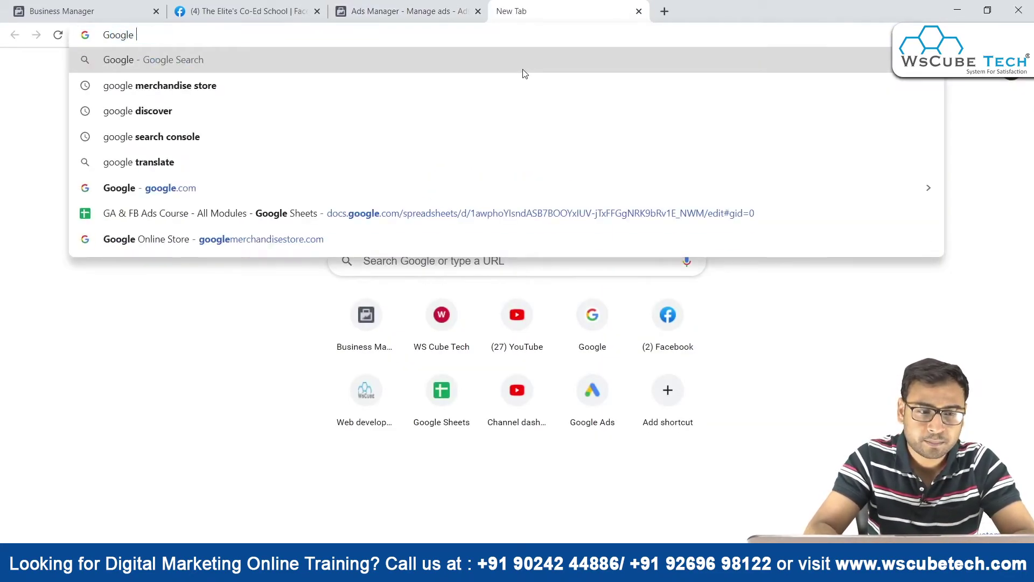
key(Return)
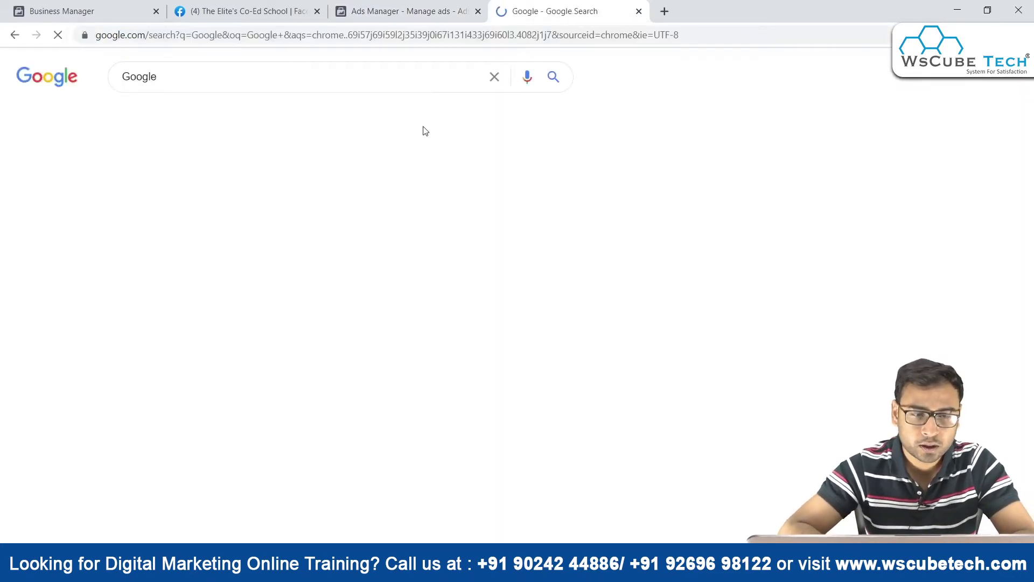
click(146, 195)
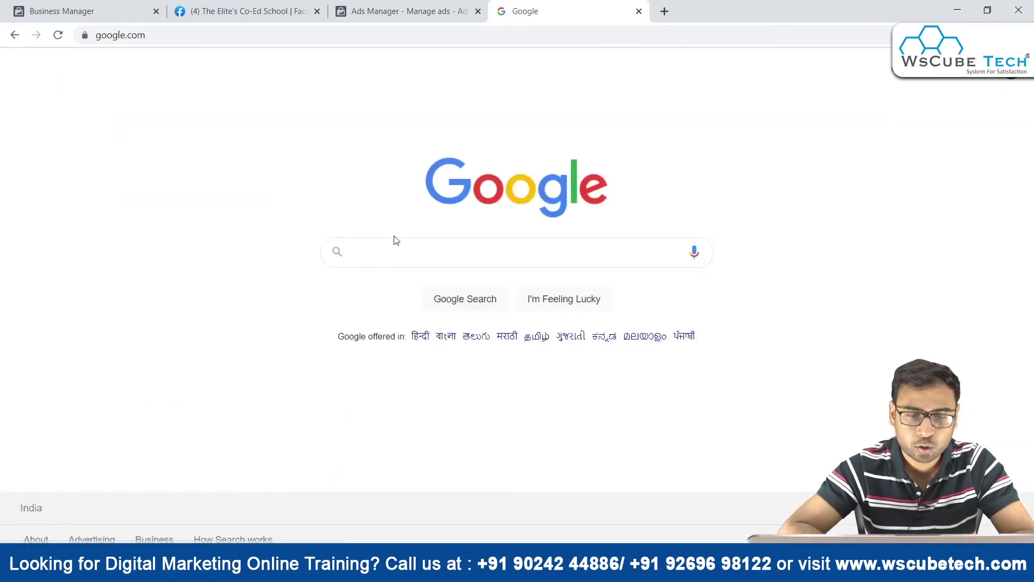
text(Prav)
key(BackSpace)
key(BackSpace)
key(BackSpace)
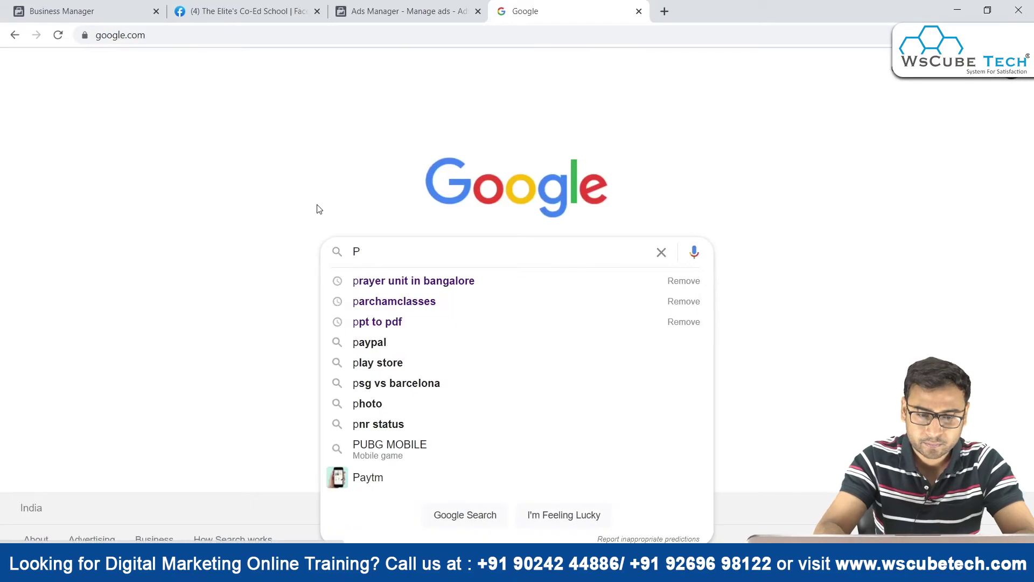
text(riva)
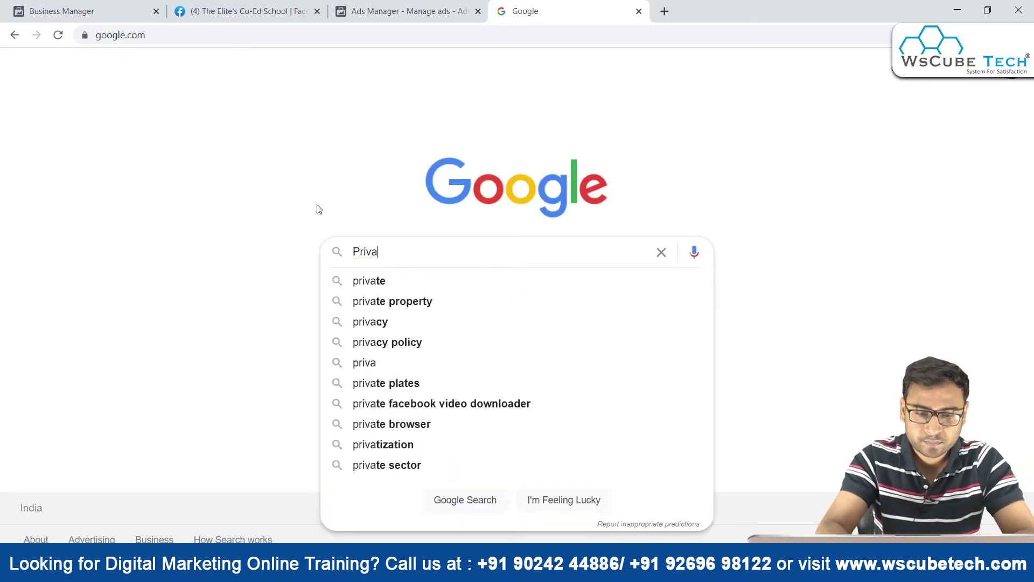
text(cy polic)
key(Down)
key(Return)
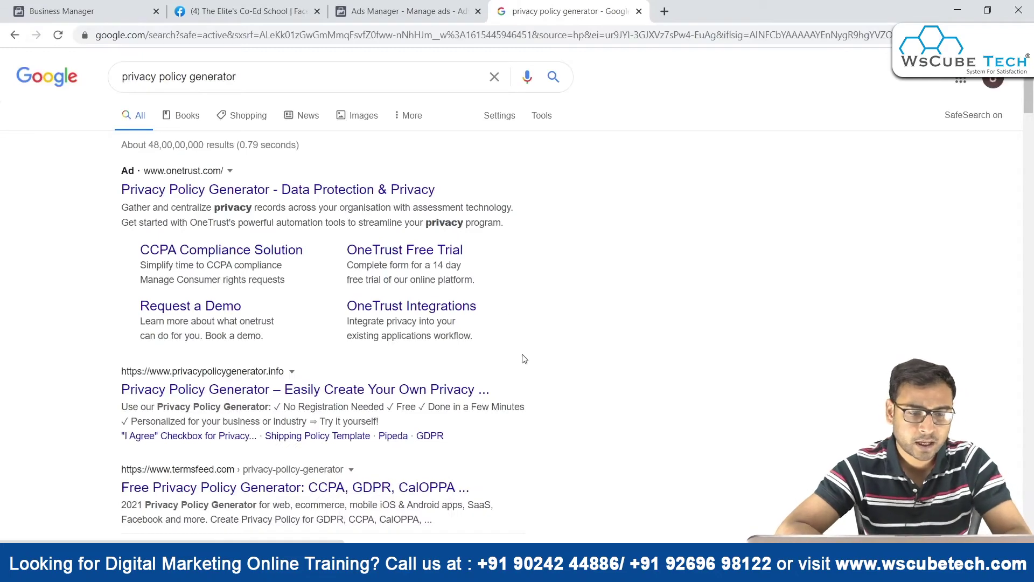
- Open two generator results, including privacypolicies.com, in new tabs
scroll(522, 358, down, 3)
ctrl+click(377, 312)
scroll(512, 316, down, 5)
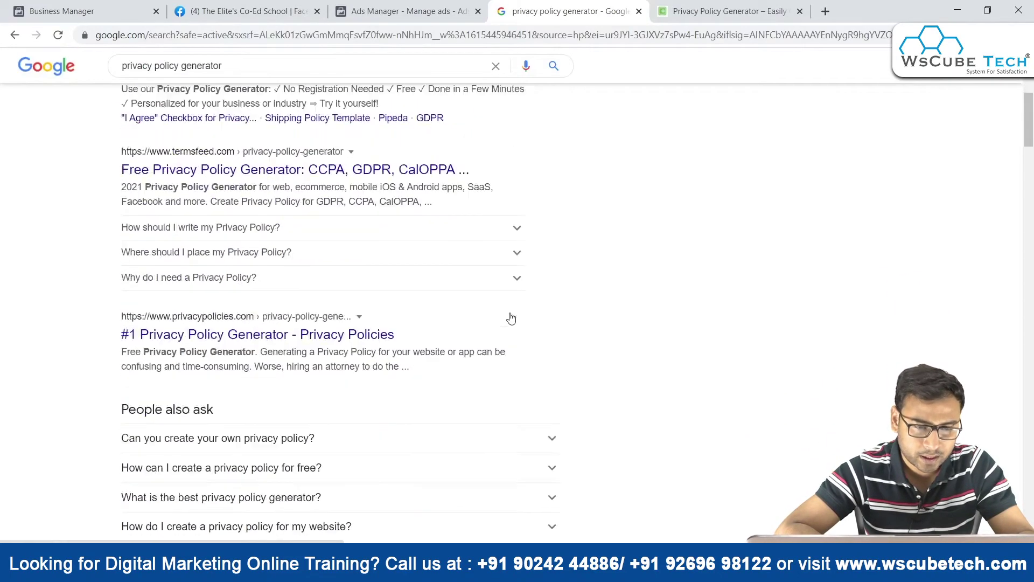
ctrl+click(258, 289)
scroll(489, 376, down, 7)
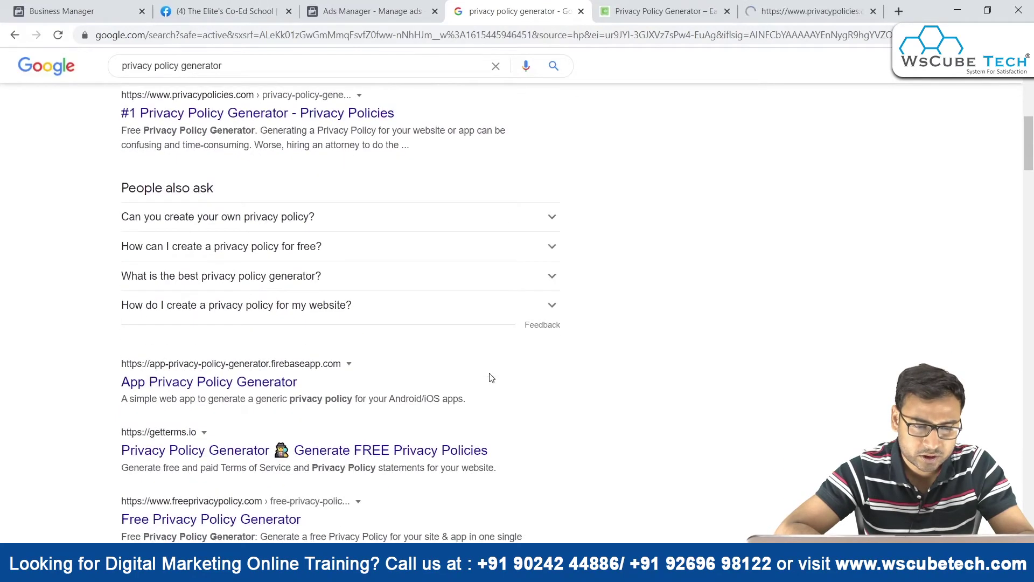
scroll(489, 376, up, 15)
- Refine the search to 'privacy policy generator connectio' and open Connectio's Lead Ads generator
click(248, 77)
text(connectio)
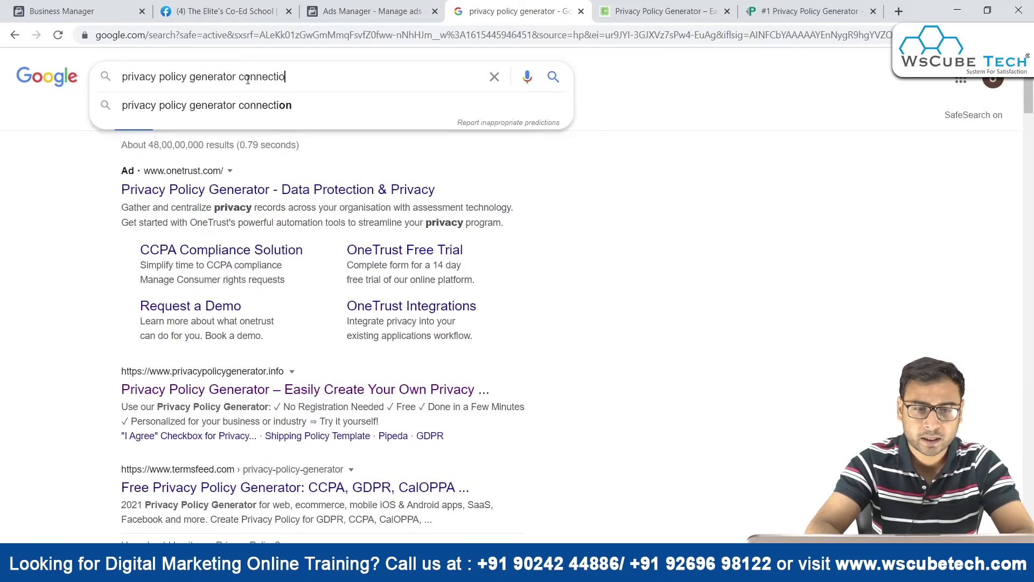
key(Return)
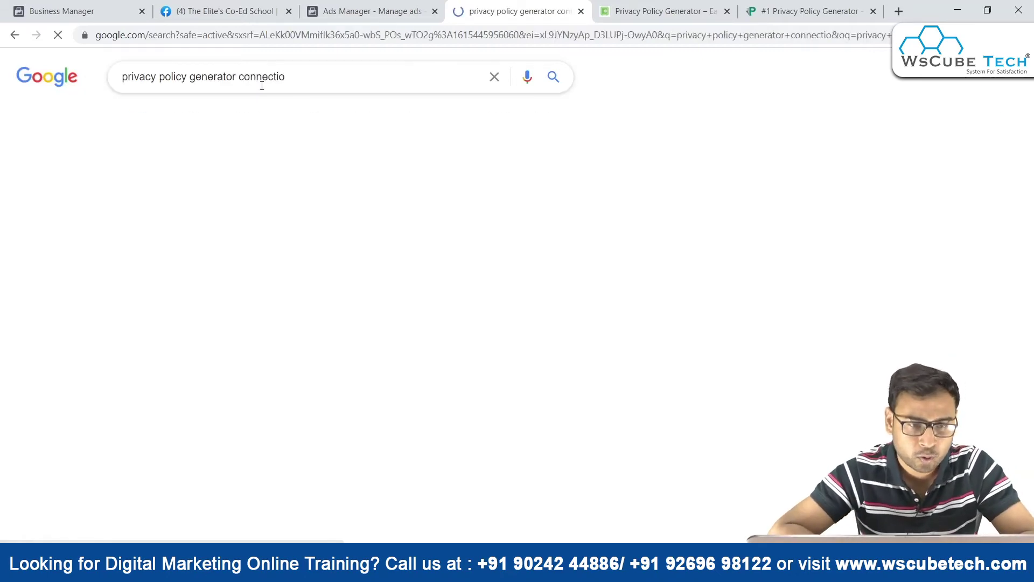
click(242, 199)
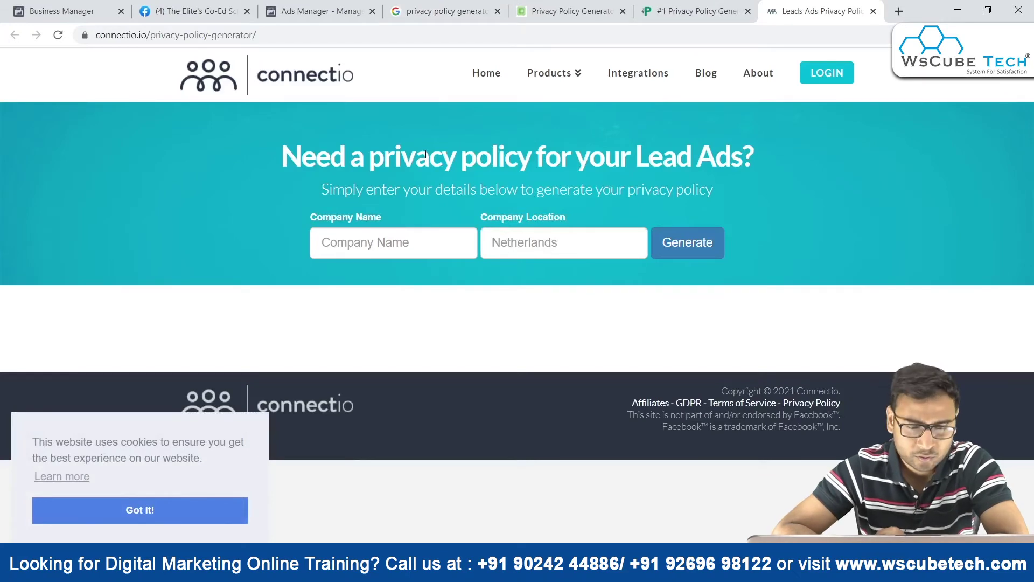
- Enter company name 'WsCube Tech' and location 'India', then generate the policy
click(399, 240)
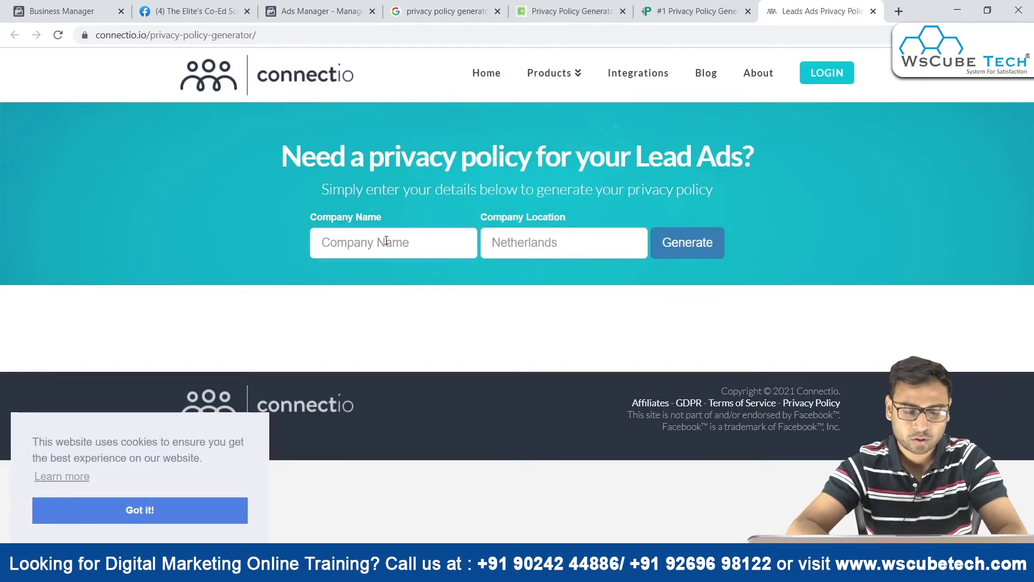
text(WsCube Tech)
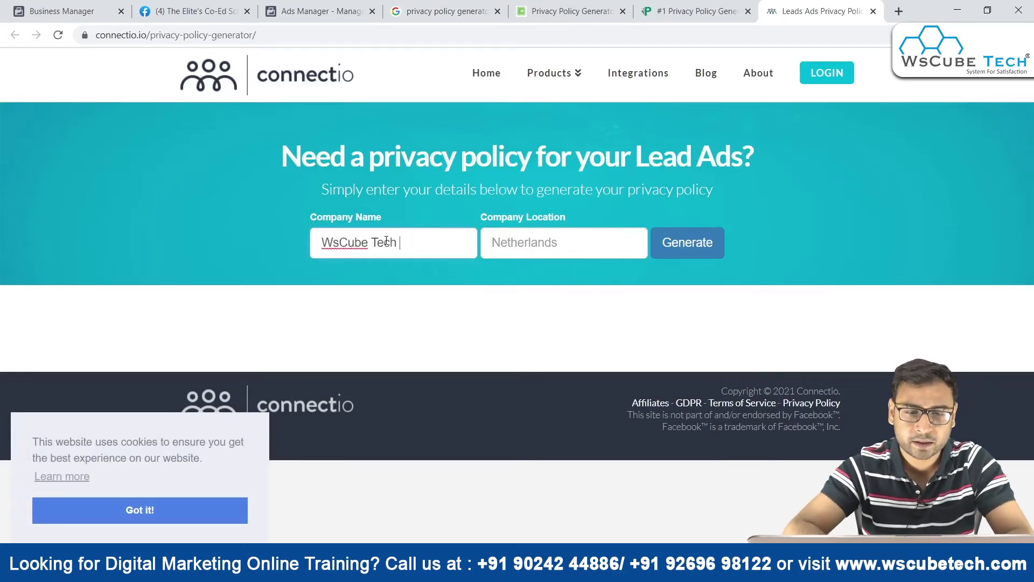
click(517, 252)
text(INdia)
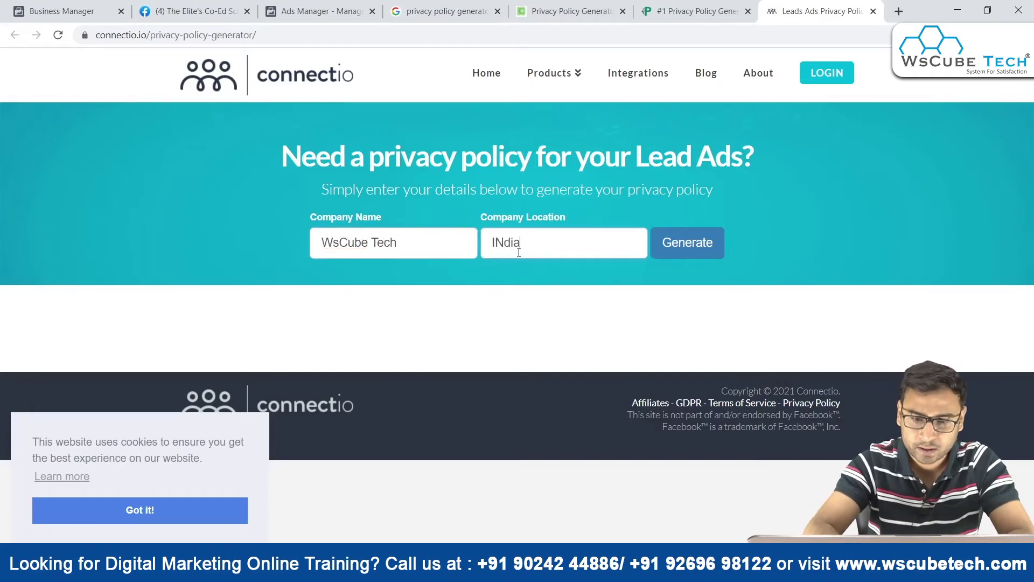
click(667, 260)
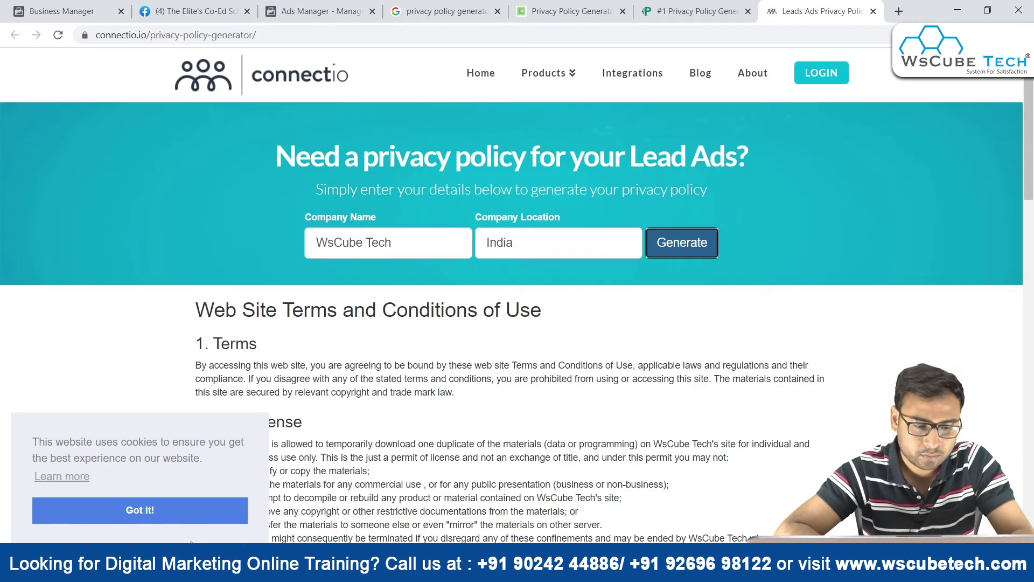